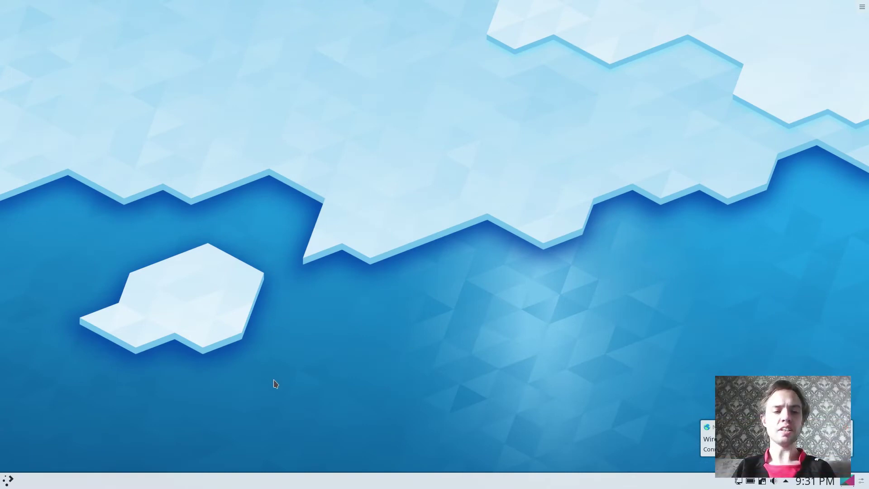
Search 'inf' in the launcher and open Info Center to view the KDE neon 5.17 system overview.
click(3, 482)
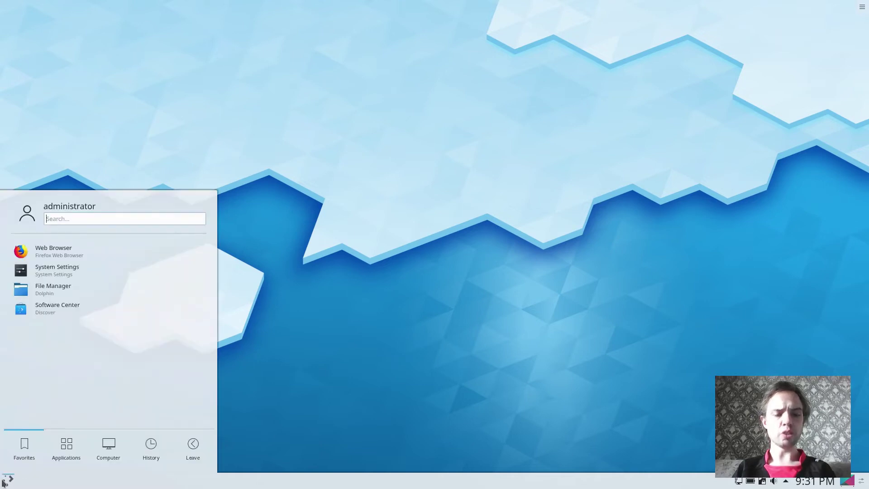
text(inf)
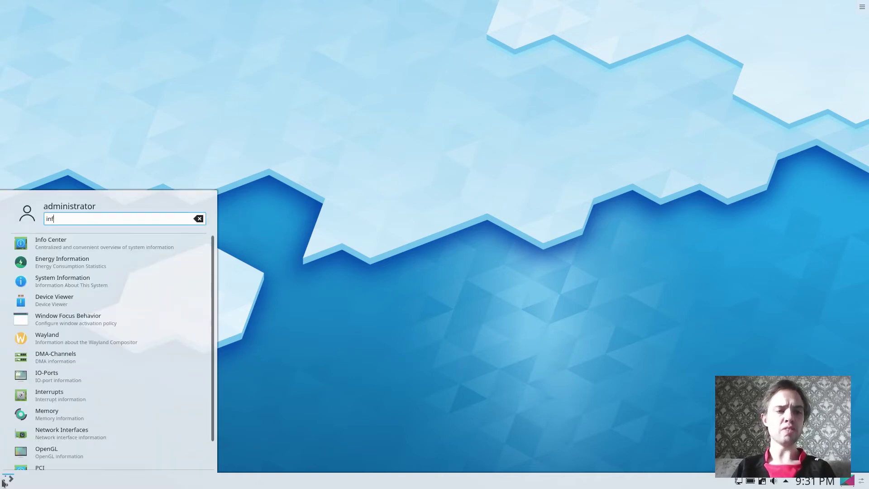
click(71, 250)
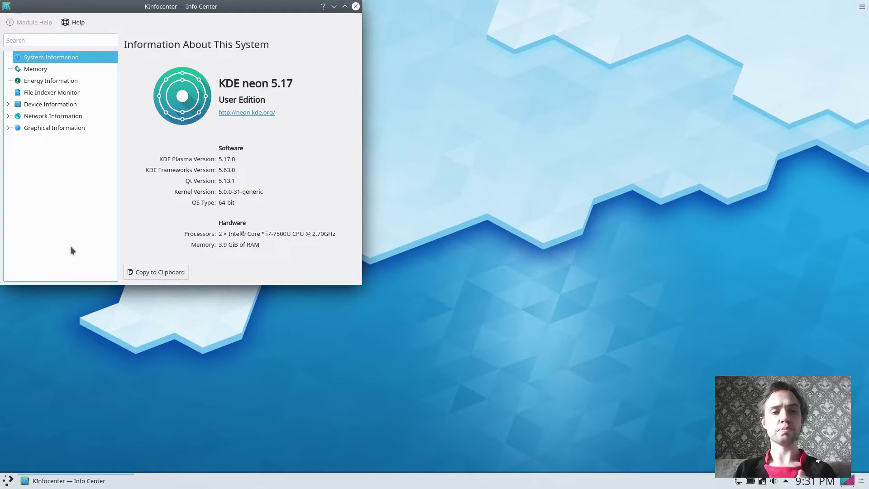
Close Info Center, then launch System Settings from the launcher and maximize its window.
click(355, 6)
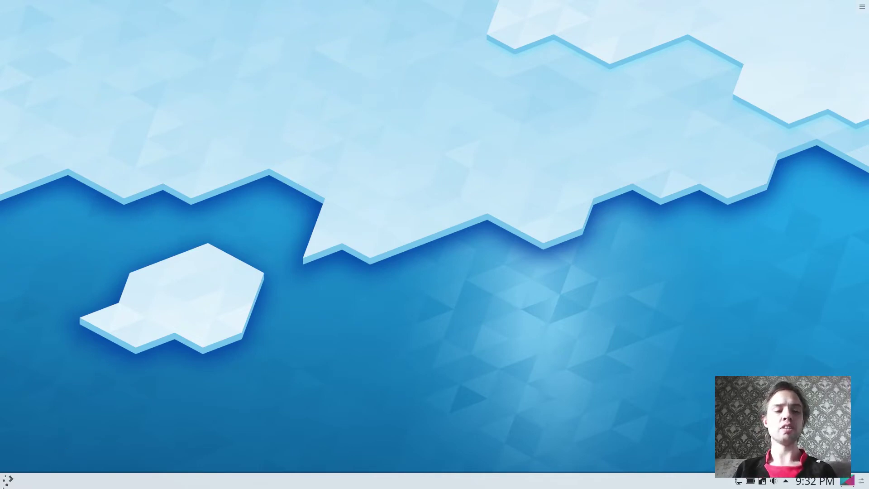
click(5, 481)
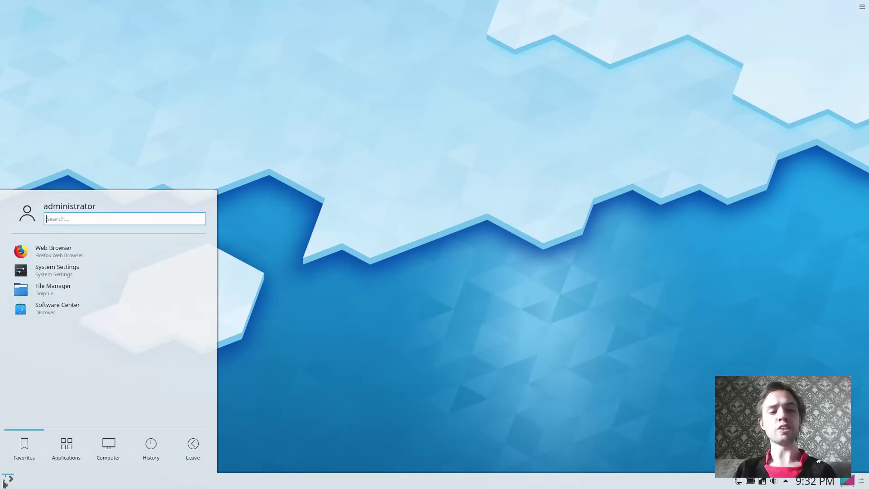
click(58, 275)
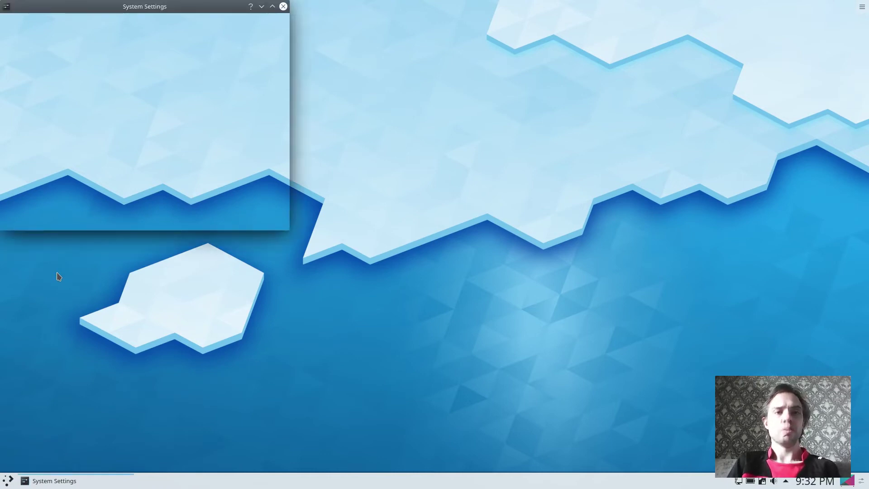
double_click(127, 6)
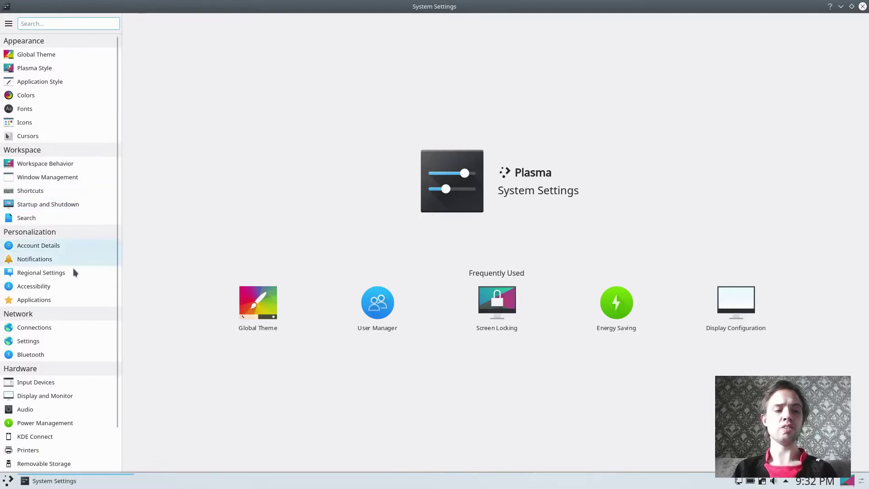
Enable Night Color in Location mode with auto-detected latitude and longitude, apply, and close System Settings.
click(53, 396)
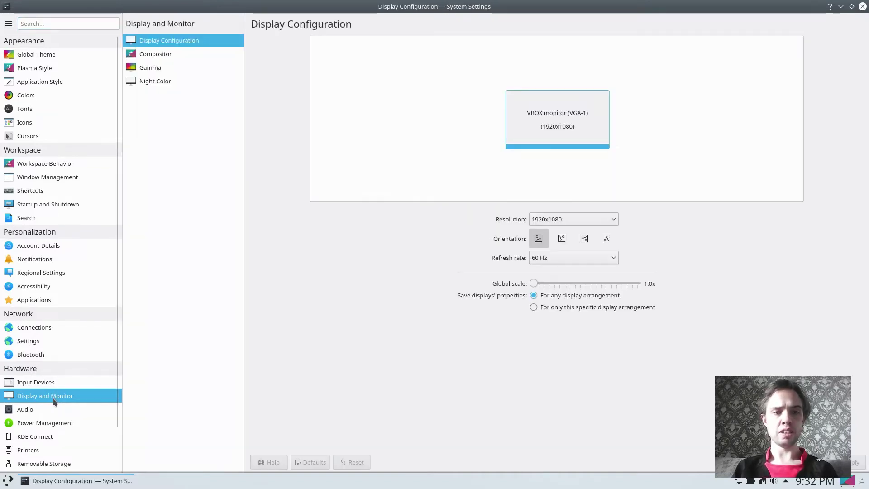
click(167, 80)
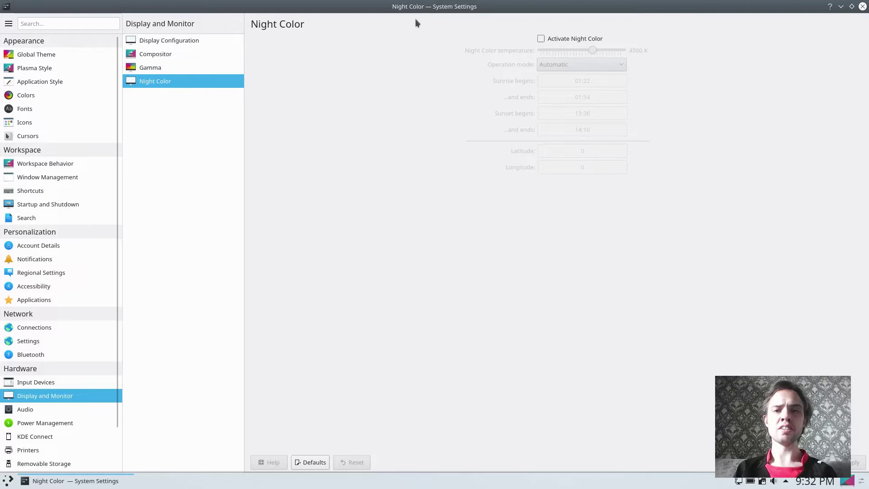
click(541, 38)
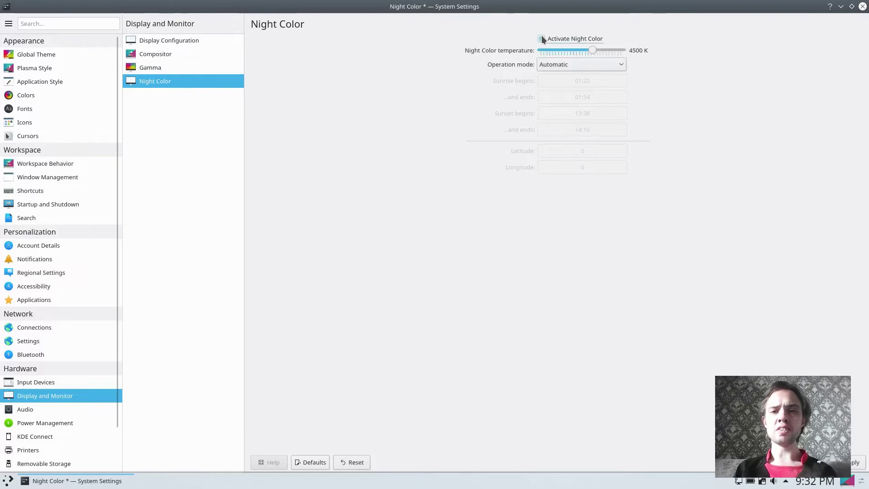
click(564, 66)
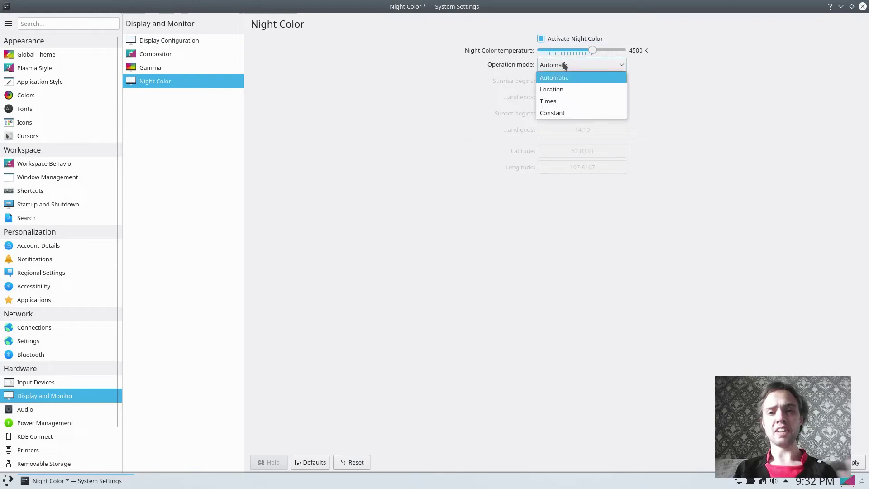
click(562, 88)
click(564, 183)
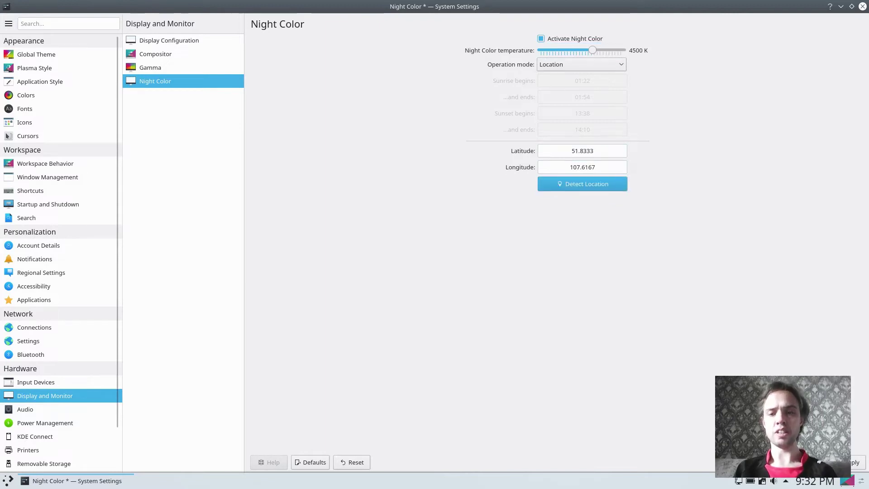
click(846, 462)
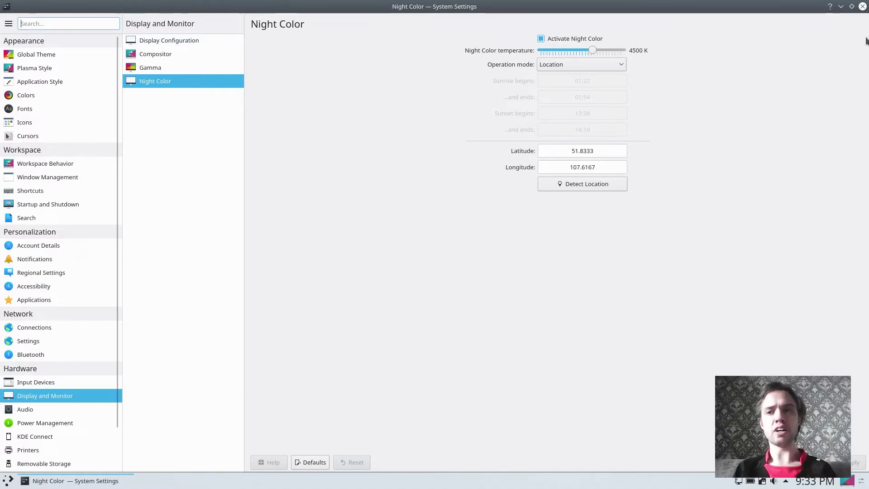
click(862, 7)
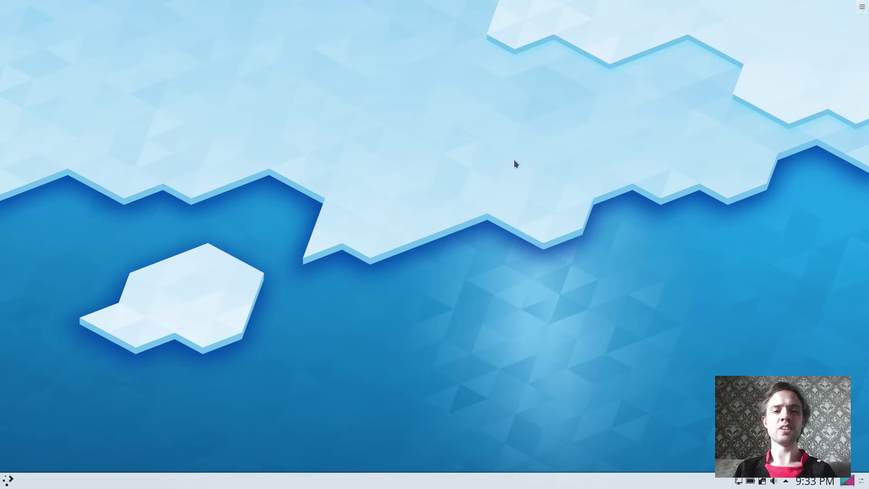
In Configure Desktop, keep the Folder View layout, set wallpaper type to Picture of the Day, and apply.
right_click(405, 197)
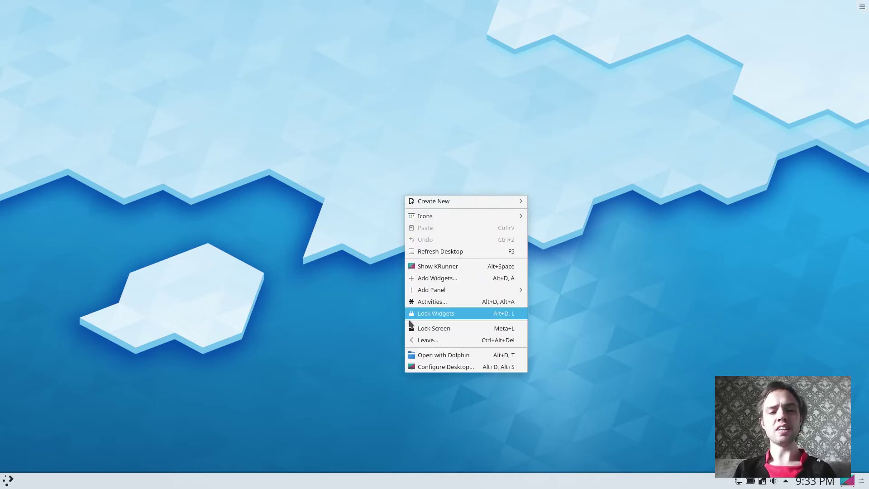
click(419, 367)
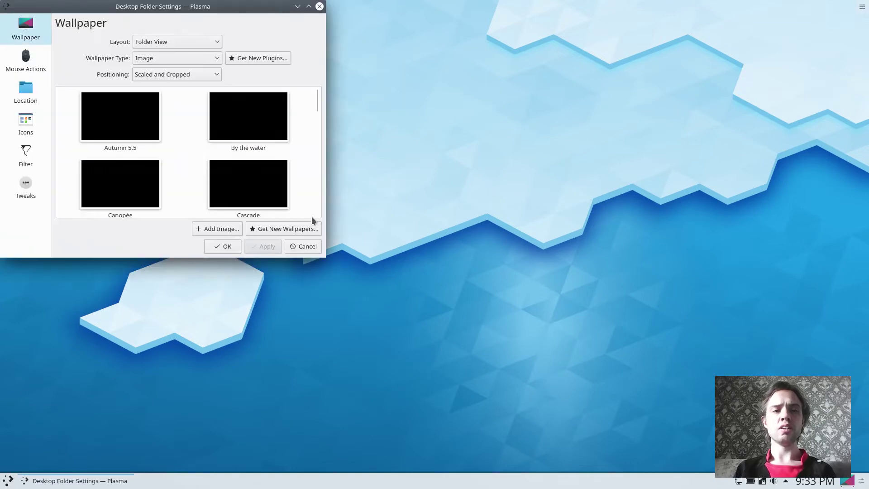
click(190, 43)
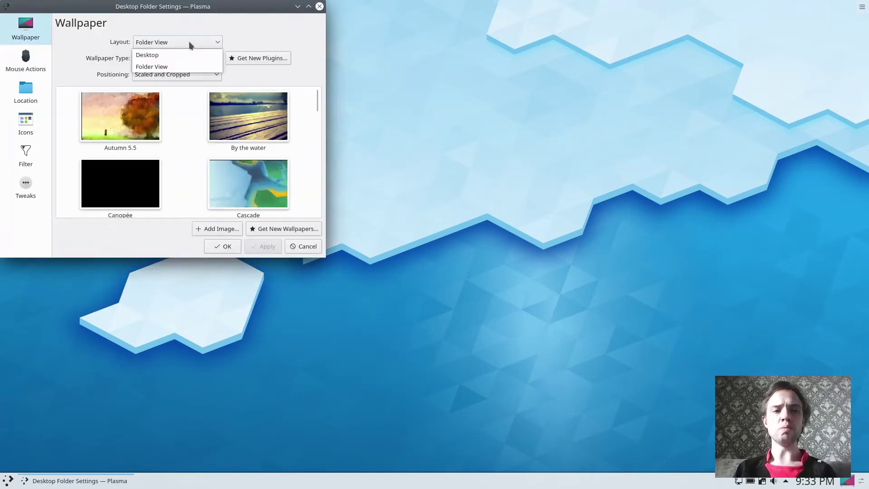
click(189, 42)
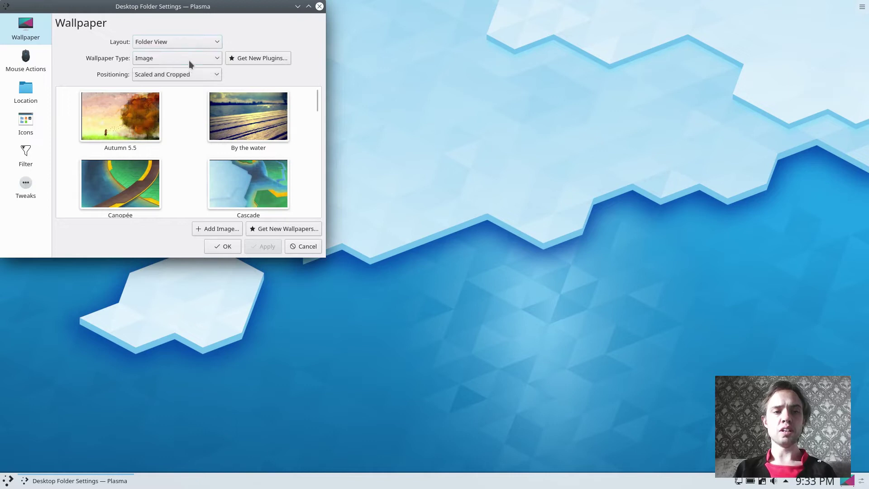
click(190, 58)
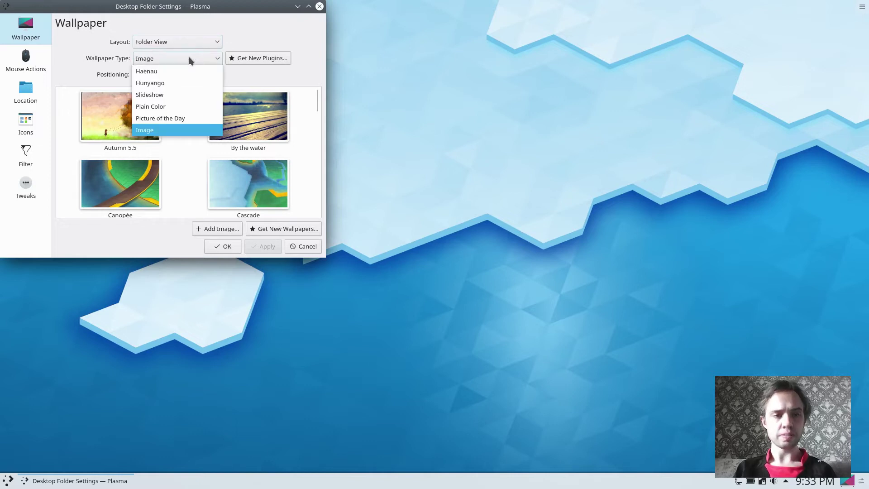
click(184, 119)
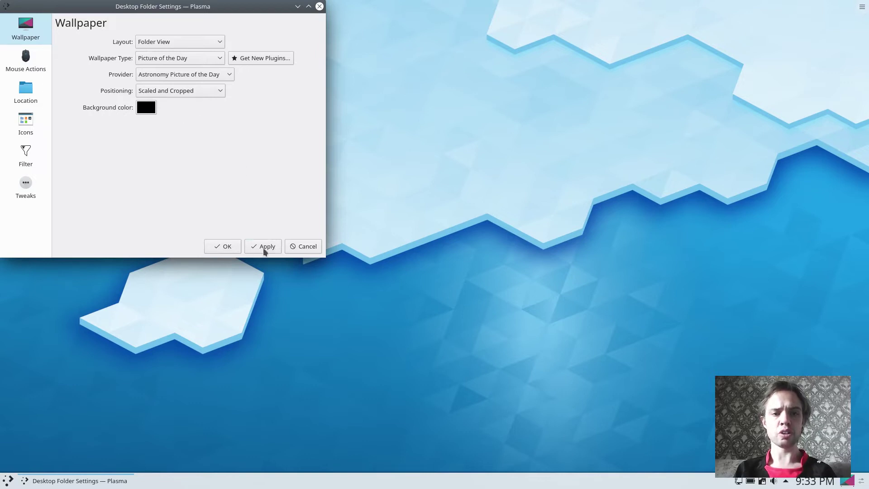
click(265, 249)
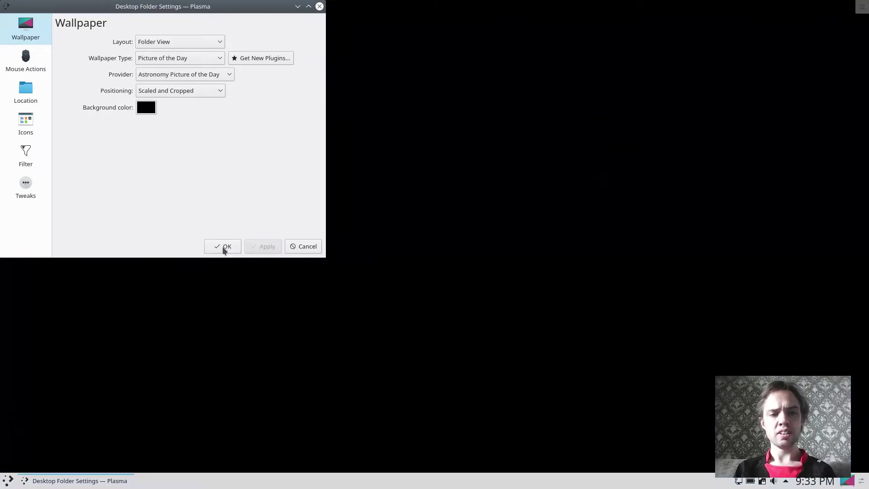
Confirm the desktop settings with OK and bring up the application launcher.
click(223, 249)
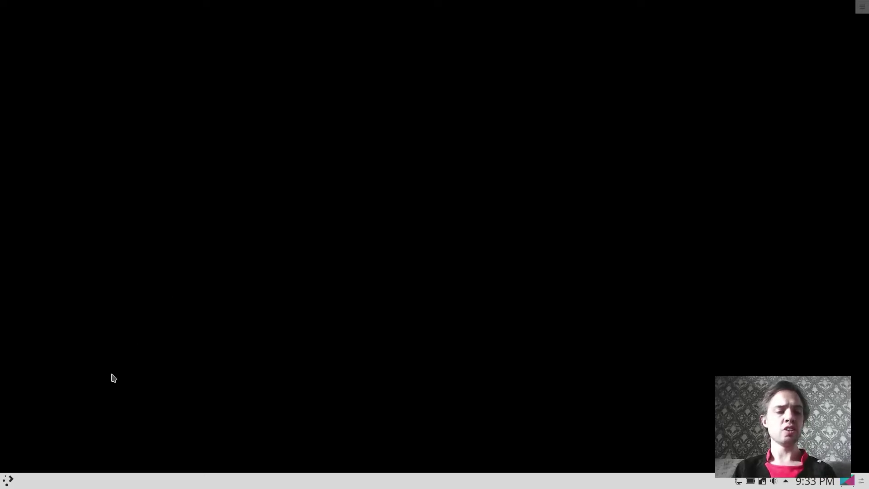
click(9, 480)
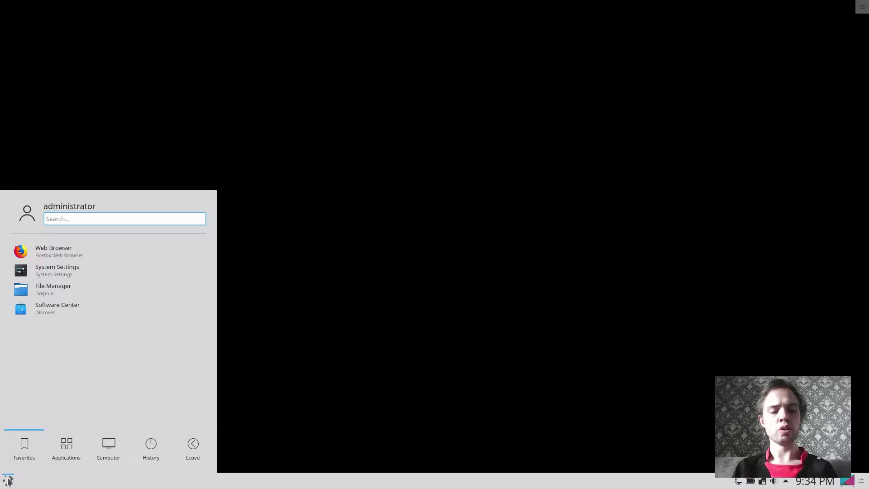
Calculate 7/12 and 8+5 (giving 13) in the launcher search, then close the launcher.
text(7/55)
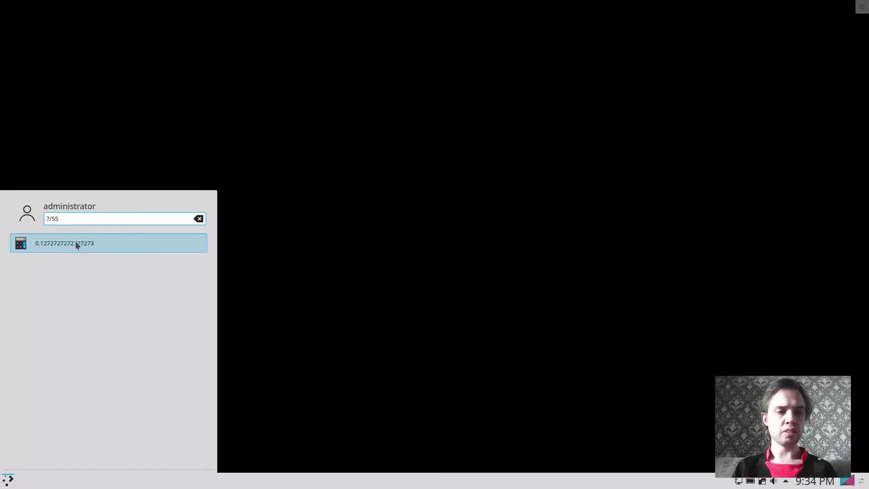
key(BackSpace)
key(BackSpace)
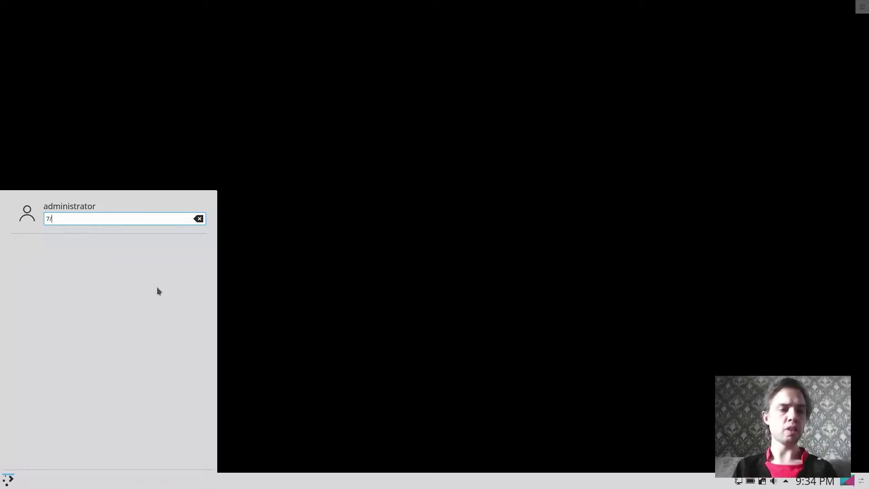
text(12)
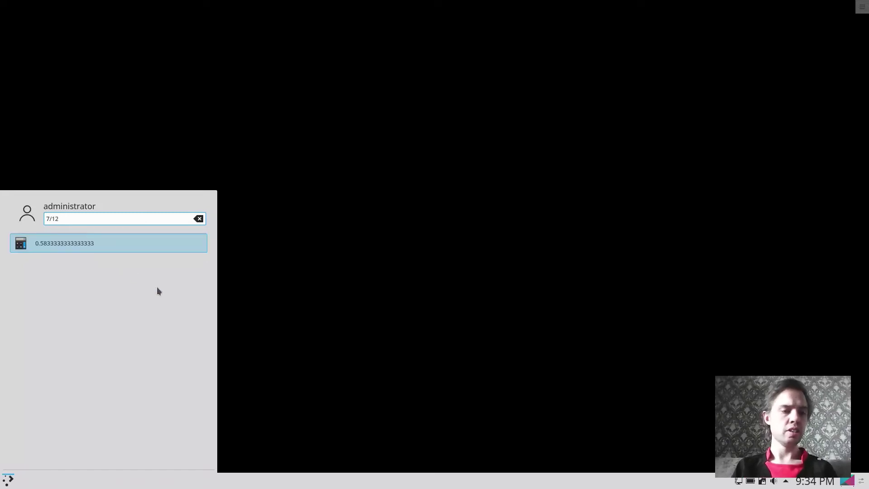
key(BackSpace)
key(BackSpace)
key(BackSpace)
key(BackSpace)
text(8)
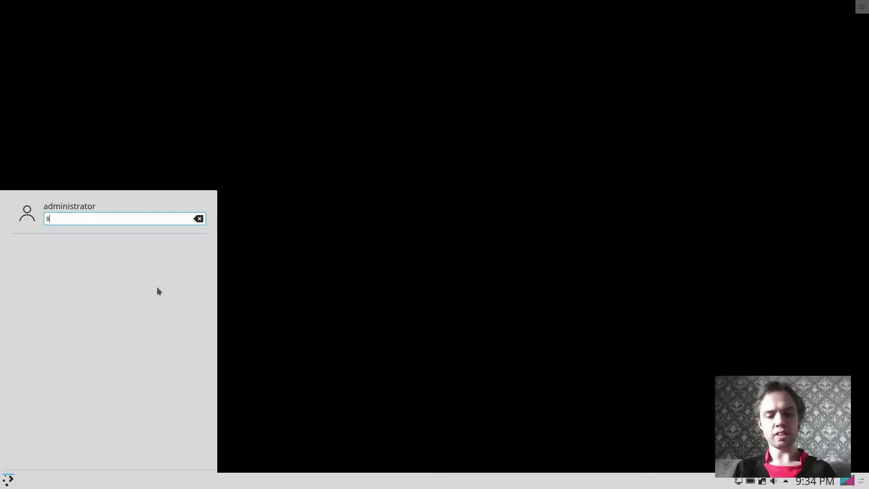
text(+5)
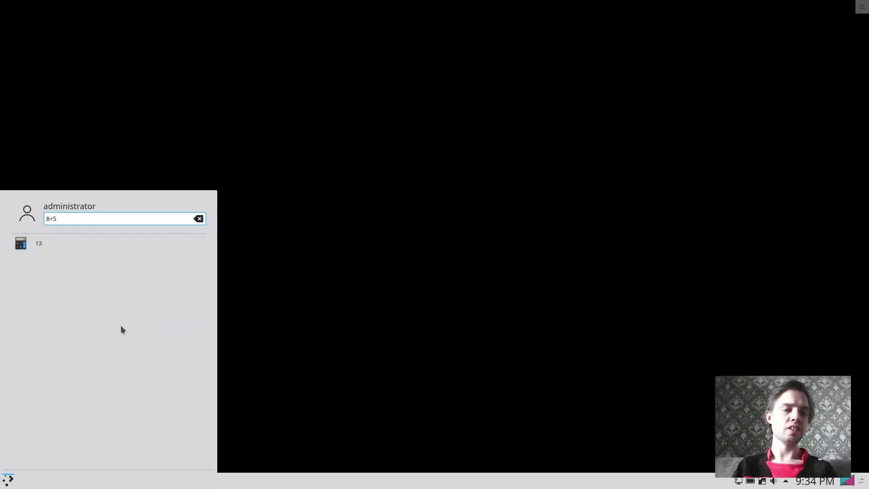
click(2, 479)
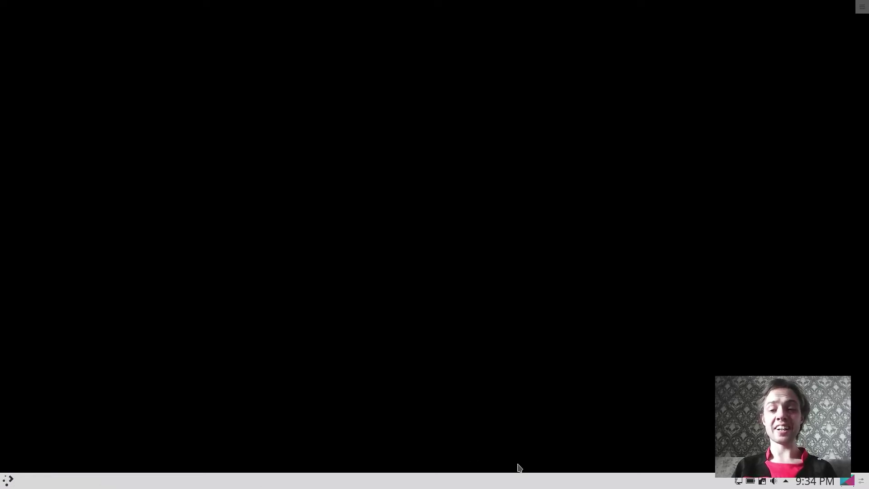
Expand the system tray and show its Notifications page, which reports no unread notifications.
click(785, 482)
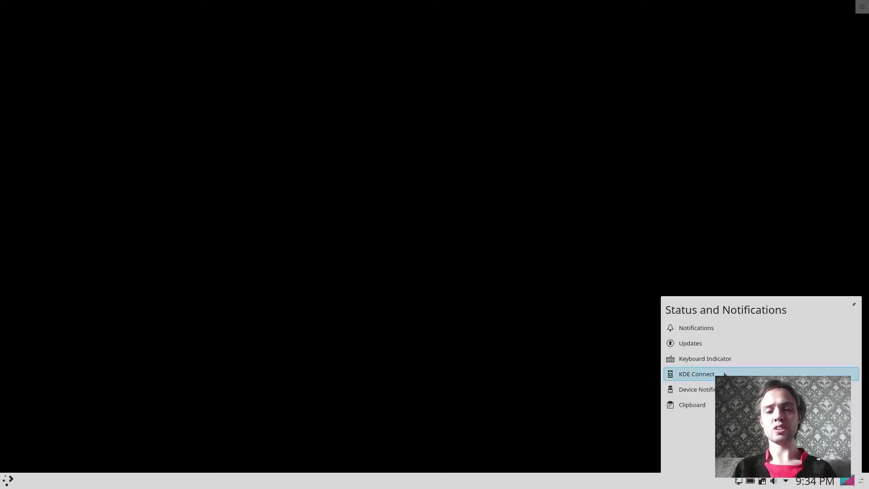
click(702, 327)
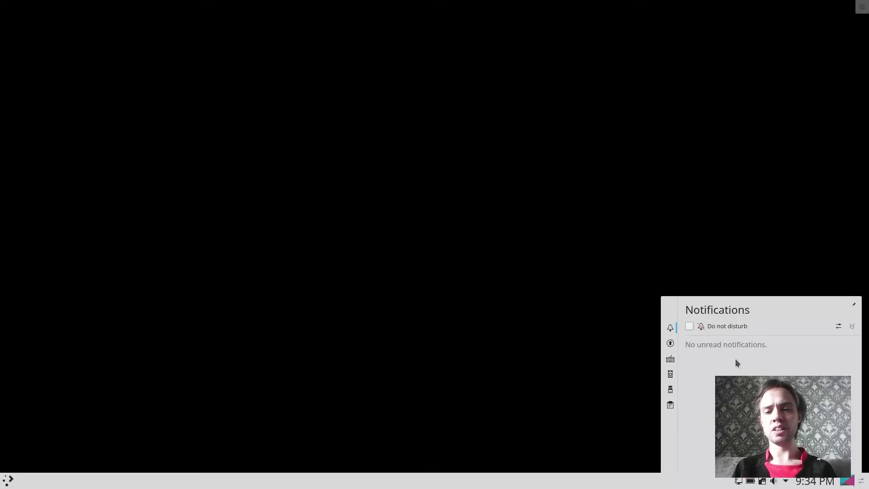
click(840, 329)
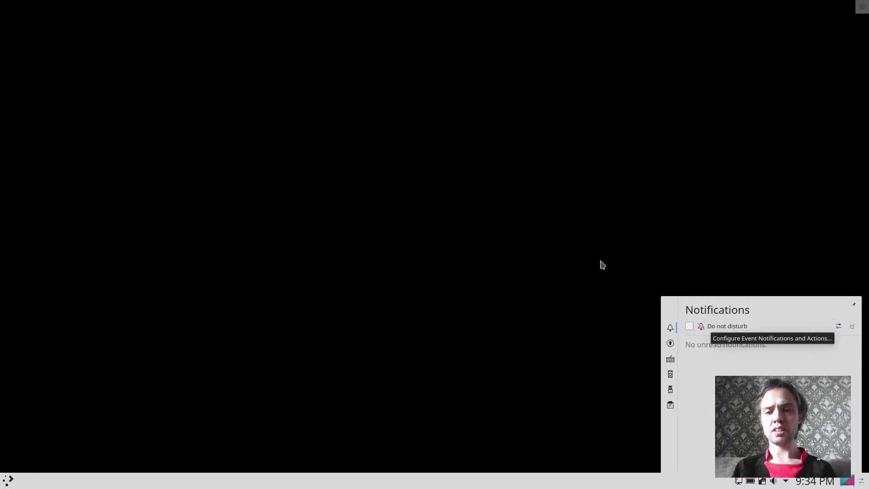
right_click(433, 209)
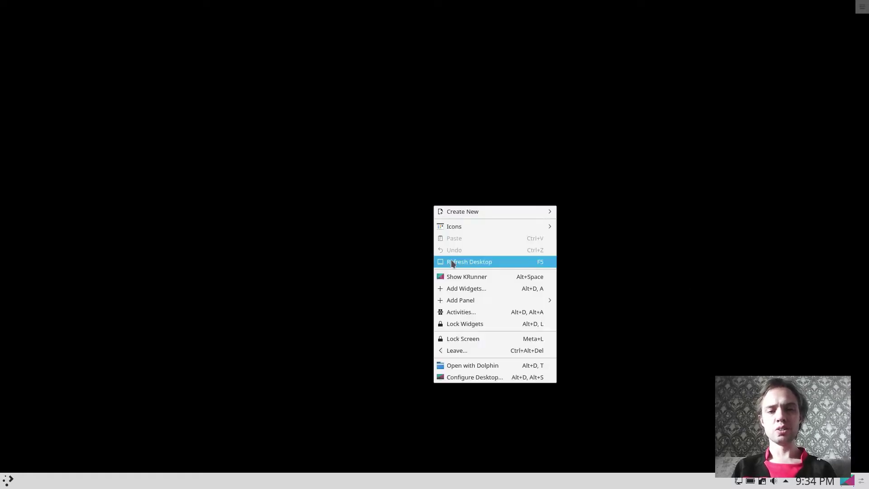
click(464, 285)
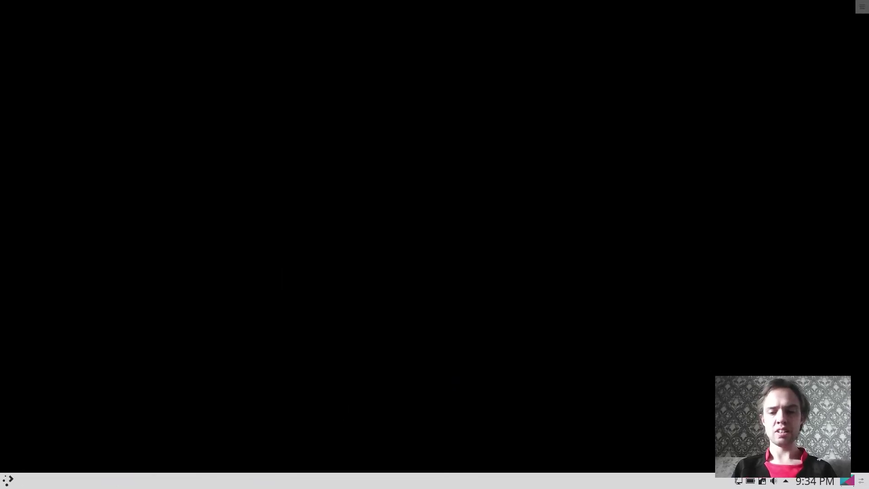
click(784, 481)
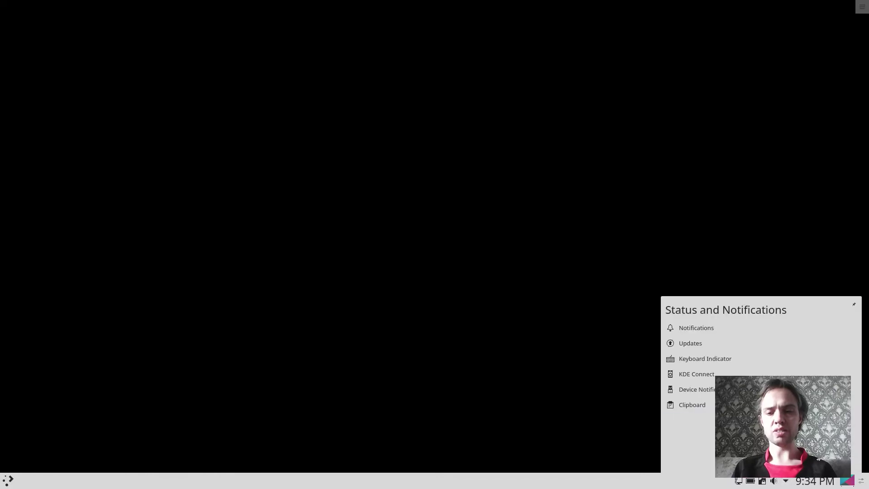
click(701, 329)
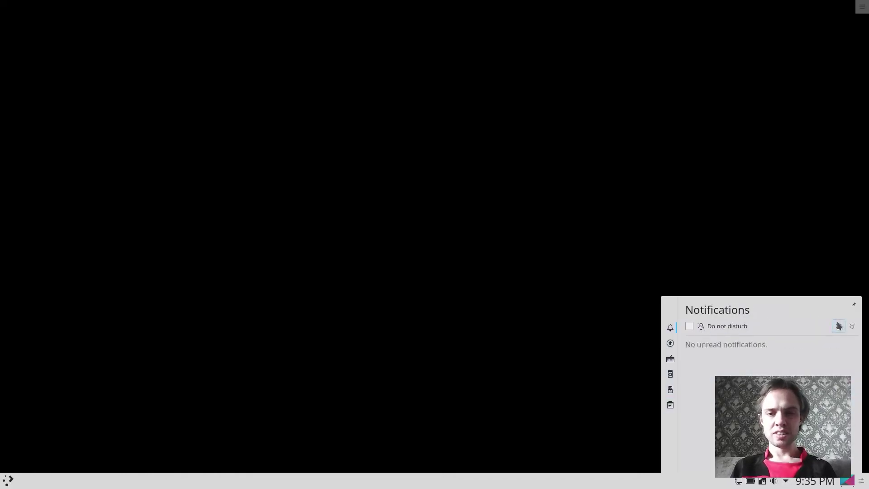
Open and close the notification settings window, then bring up the desktop context menu.
click(837, 326)
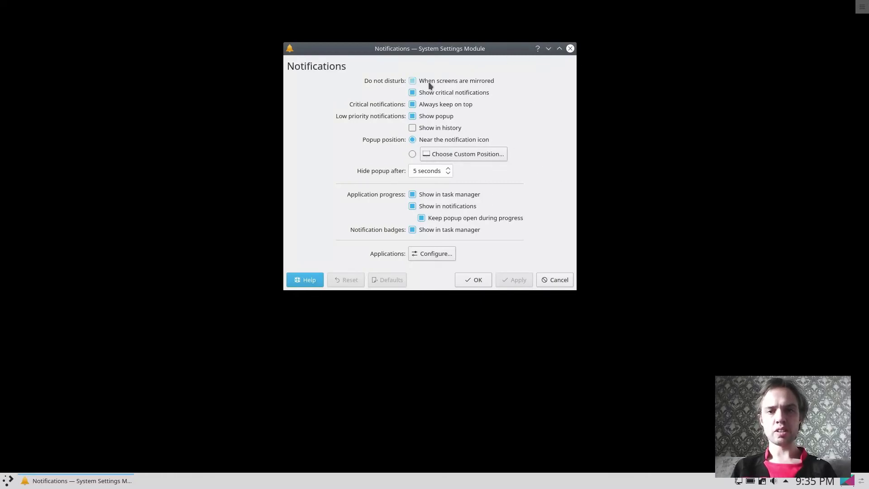
click(570, 48)
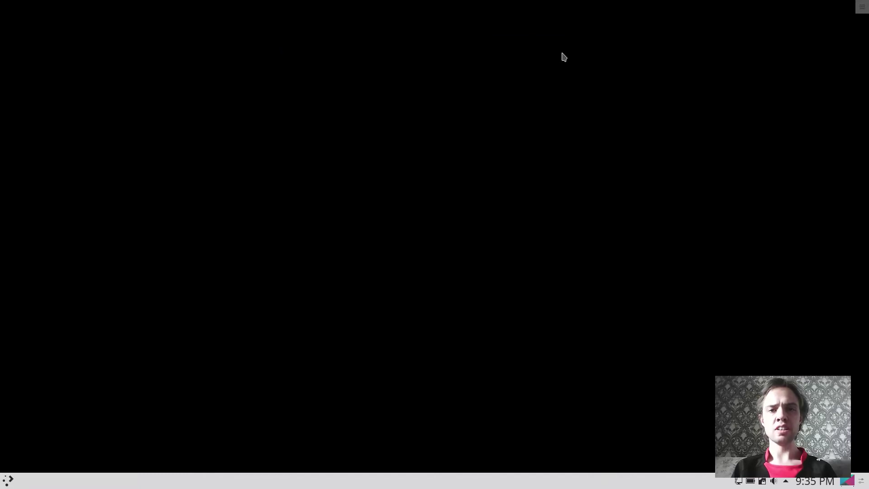
right_click(404, 142)
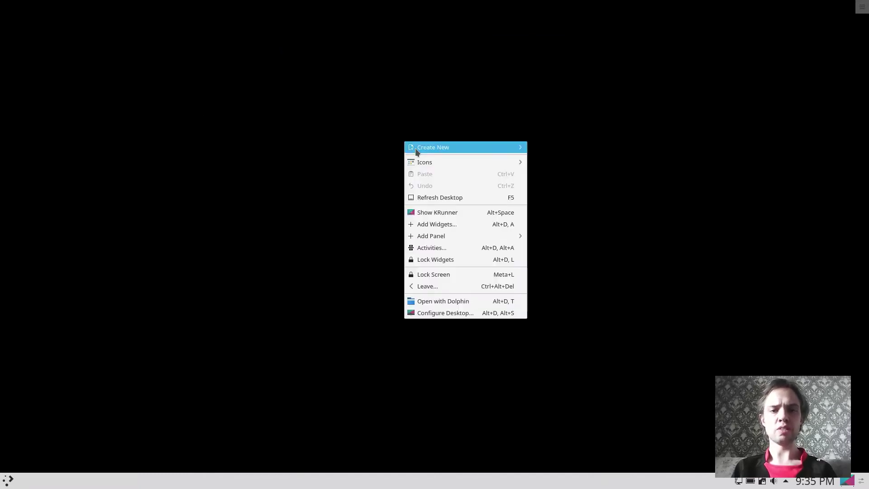
Open Add Widgets, search 'mon', and drag Memory Status onto the desktop's upper right.
click(435, 223)
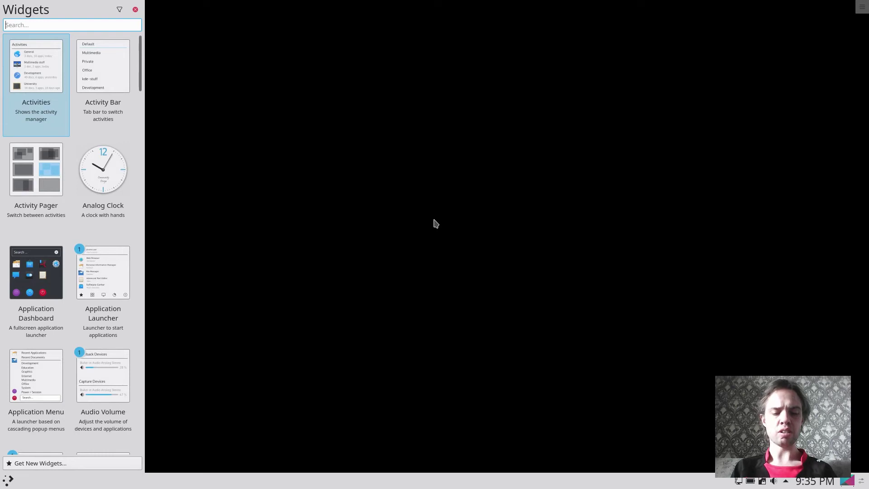
text(mon)
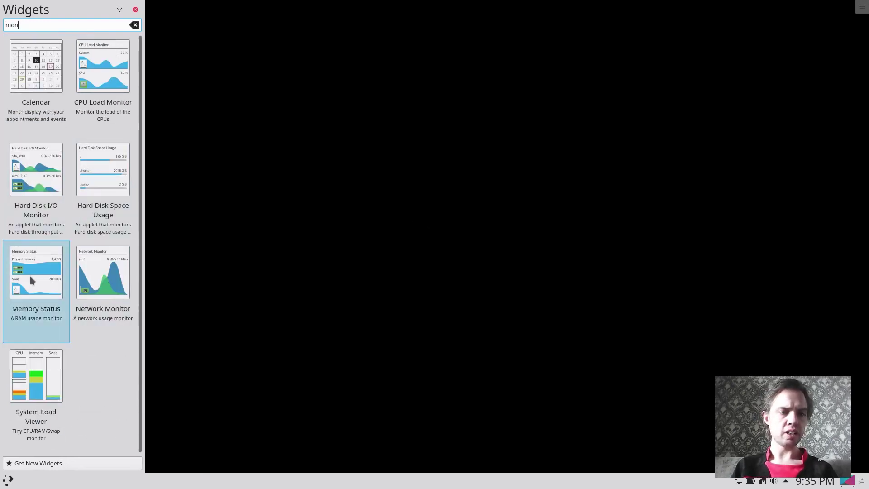
drag(26, 274, 679, 67)
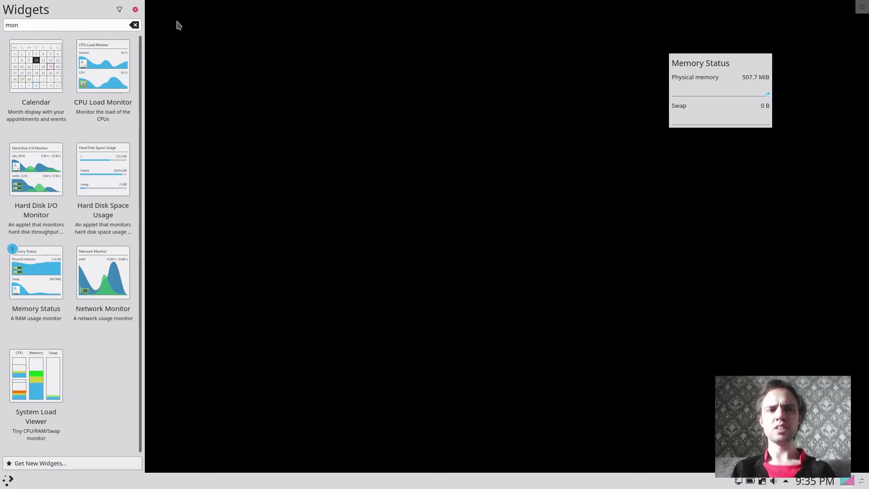
Close the widget list, check the Memory Status widget's settings, then remove the widget.
click(135, 9)
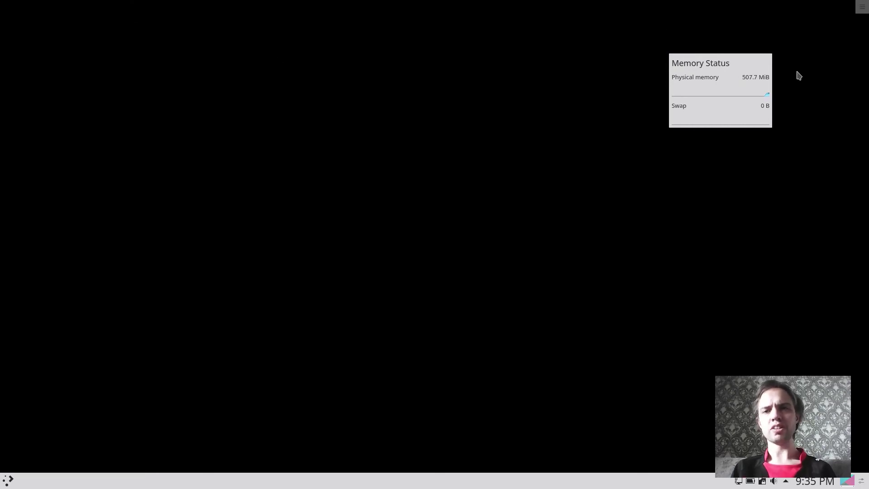
right_click(722, 86)
click(727, 91)
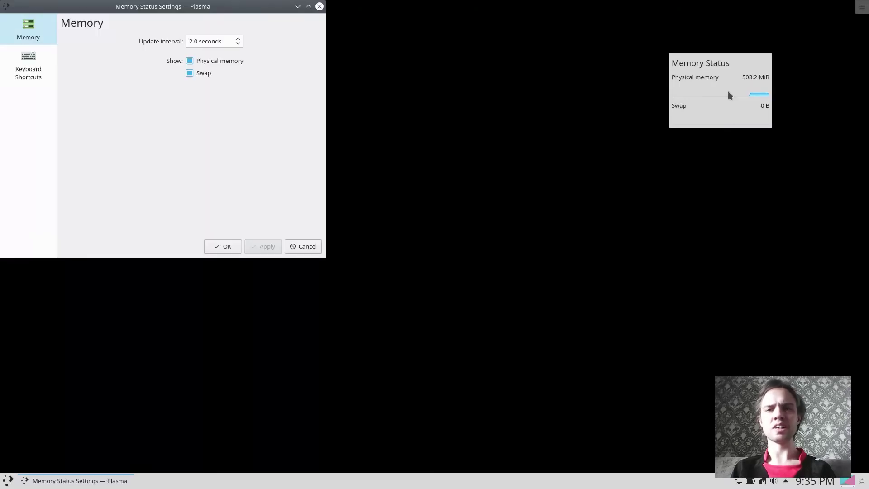
click(319, 7)
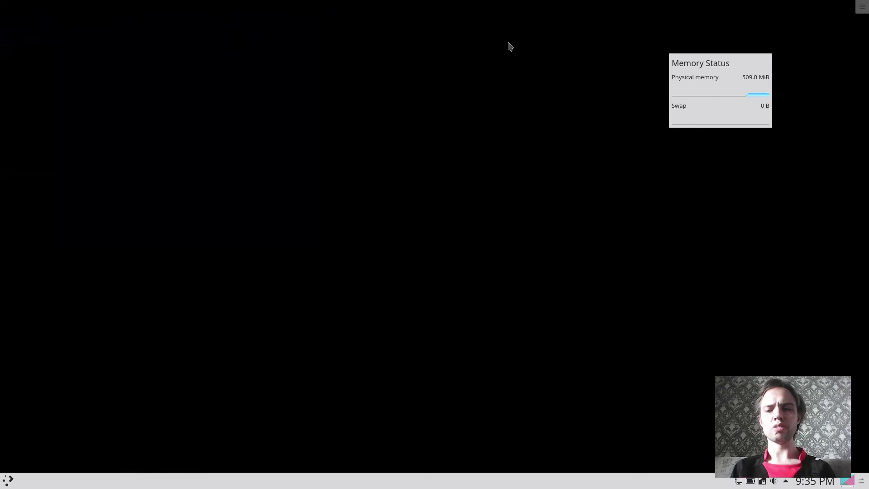
right_click(680, 95)
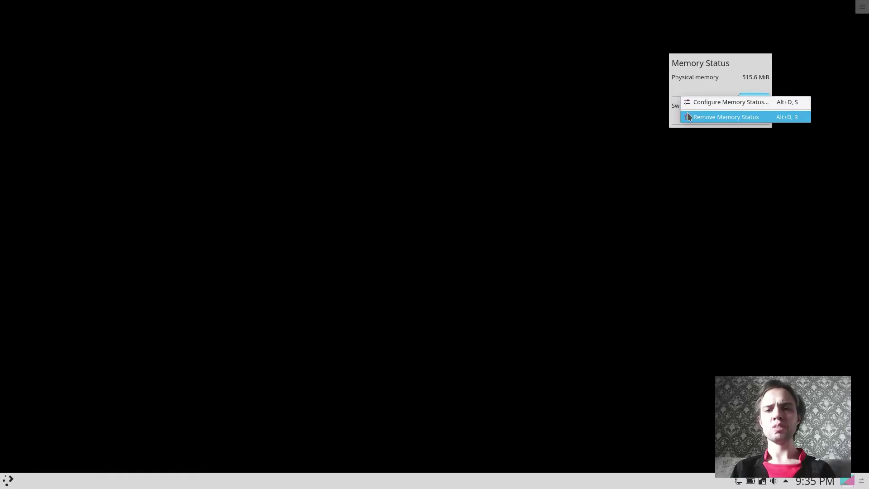
click(688, 116)
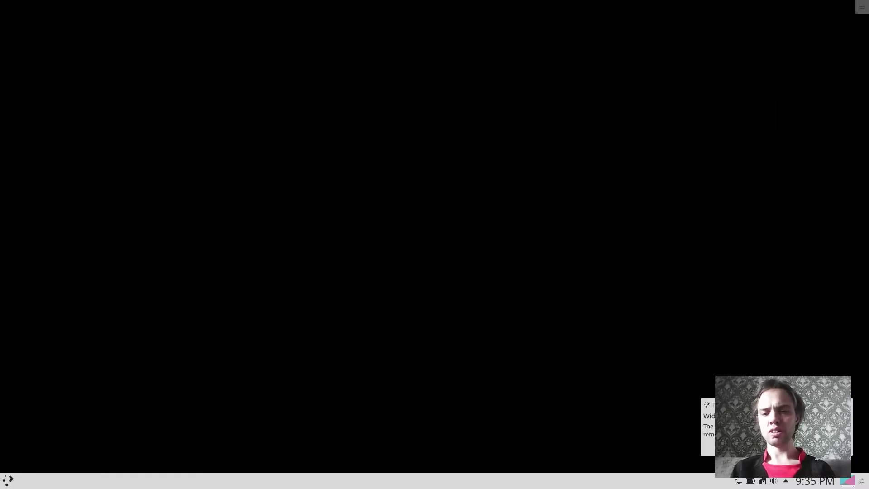
Read the Widget Removed message in the system tray notifications, then dismiss the popup.
click(786, 482)
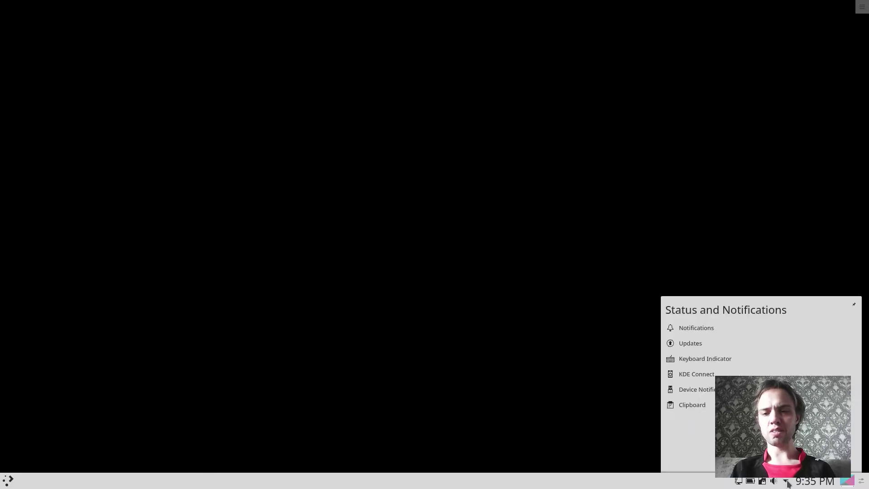
click(694, 327)
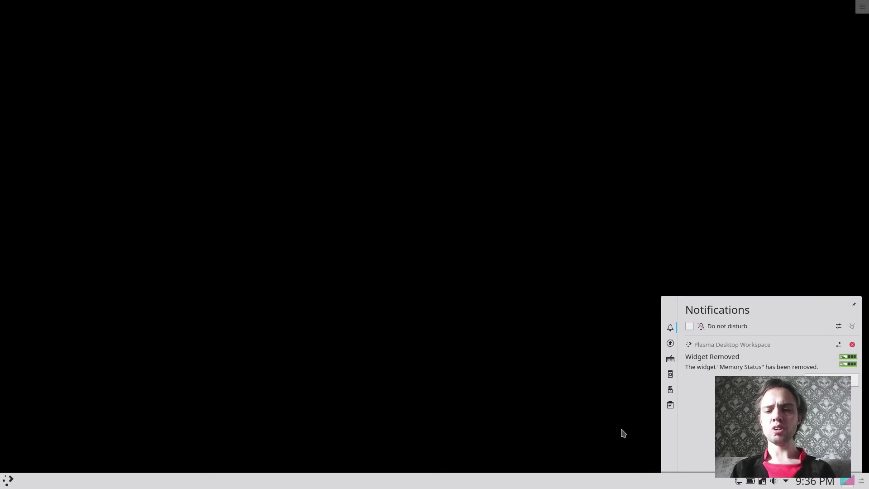
click(472, 431)
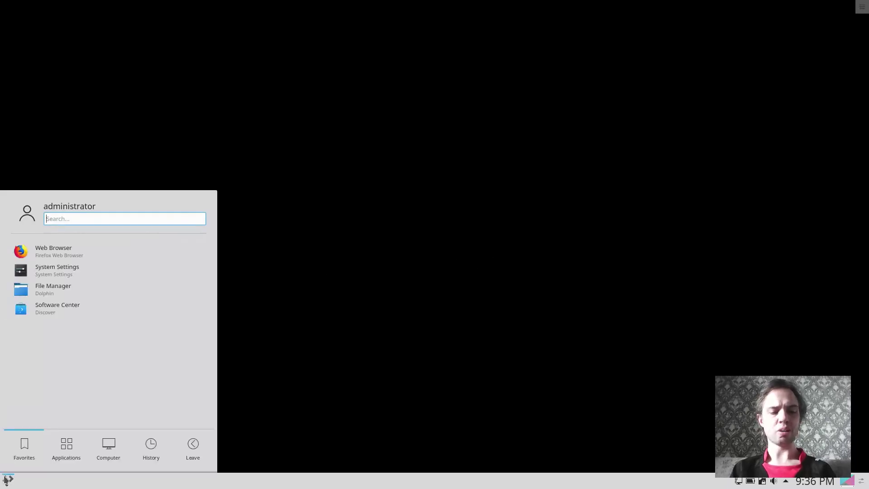
Launch KSysGuard via 'sys', view the System Load graphs and 144-process table, then close it.
text(sys)
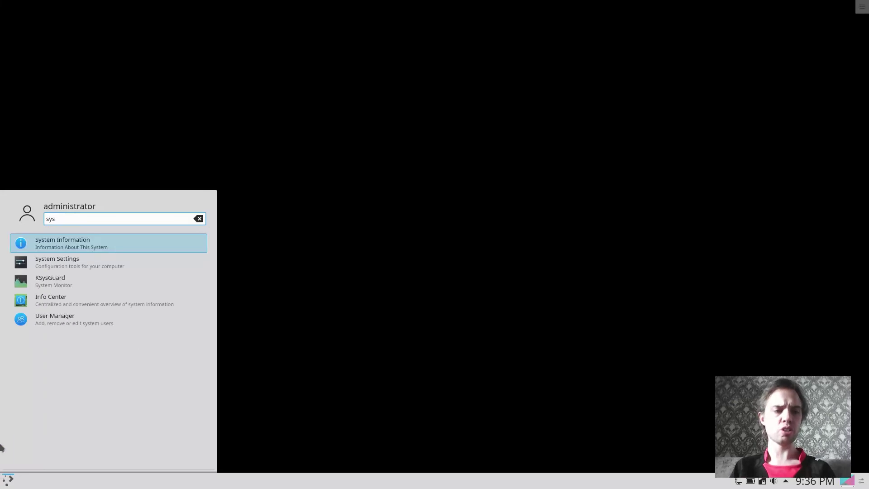
click(36, 283)
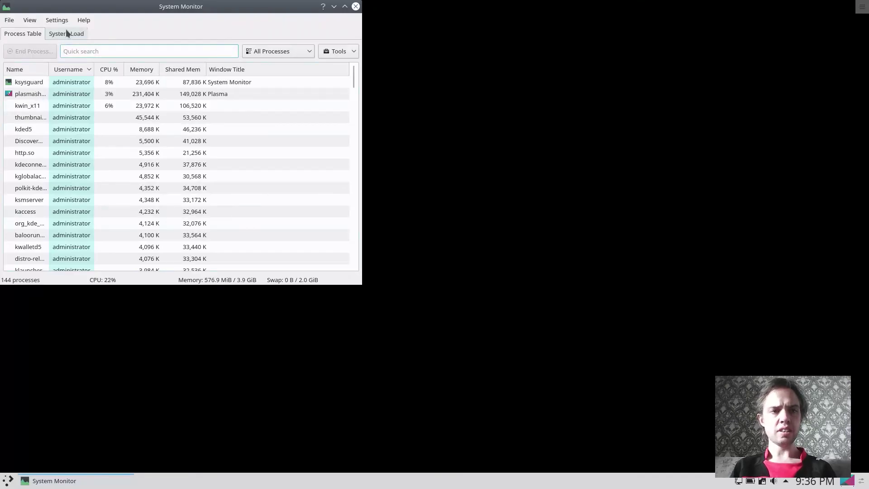
click(66, 33)
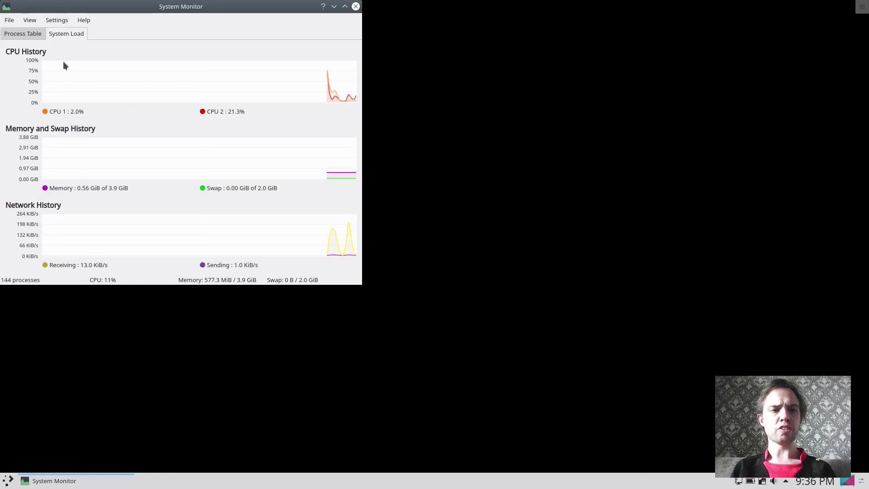
click(24, 33)
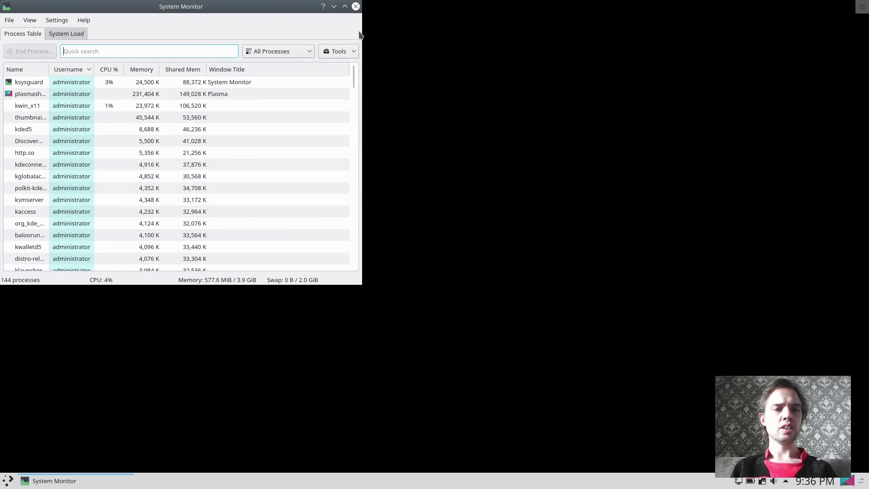
click(356, 7)
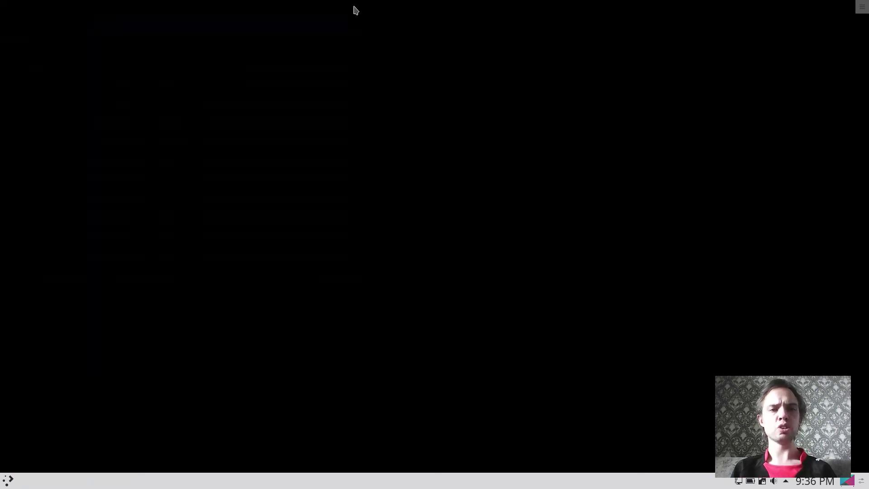
Change the desktop's Picture of the Day provider from Astronomy Picture of the Day to National Geographic.
right_click(497, 193)
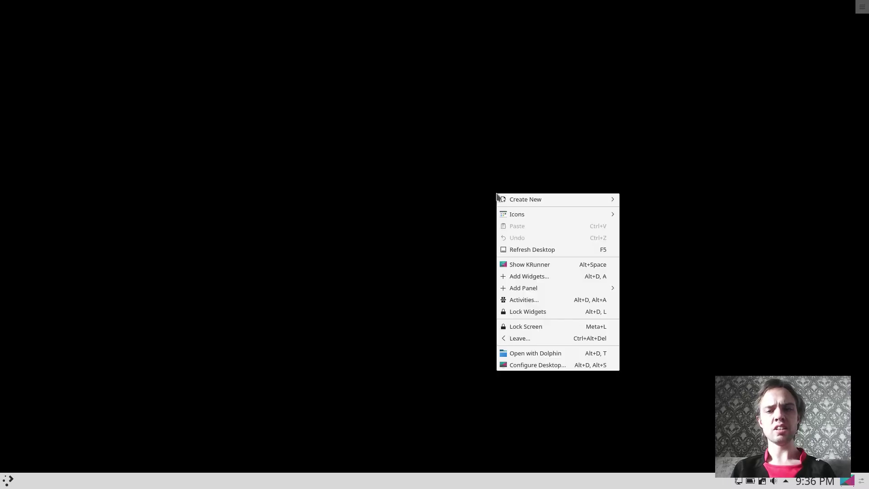
click(524, 367)
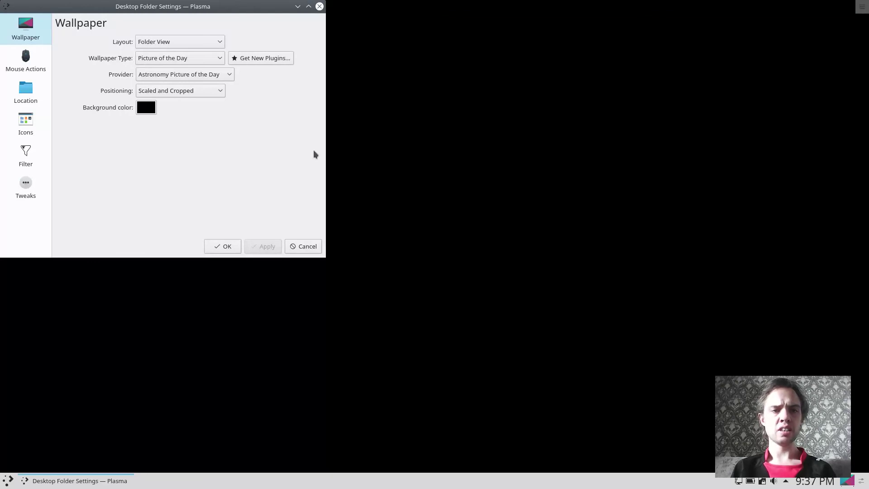
click(228, 75)
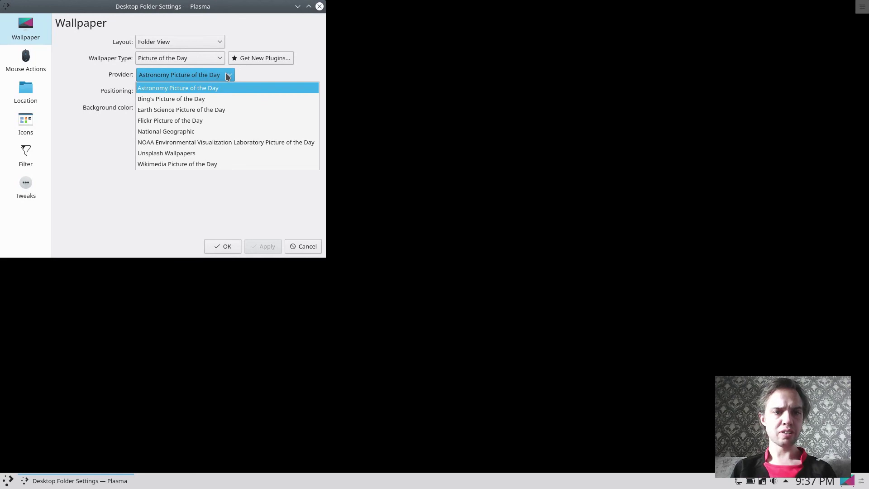
click(223, 132)
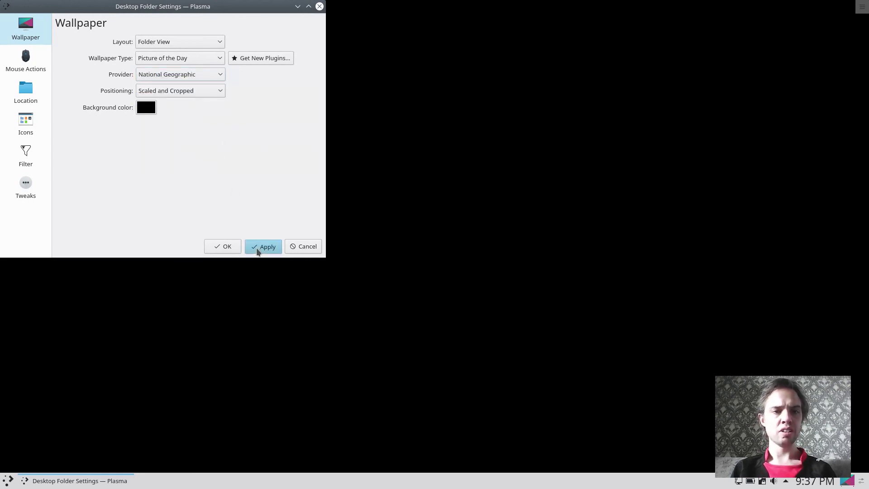
click(258, 249)
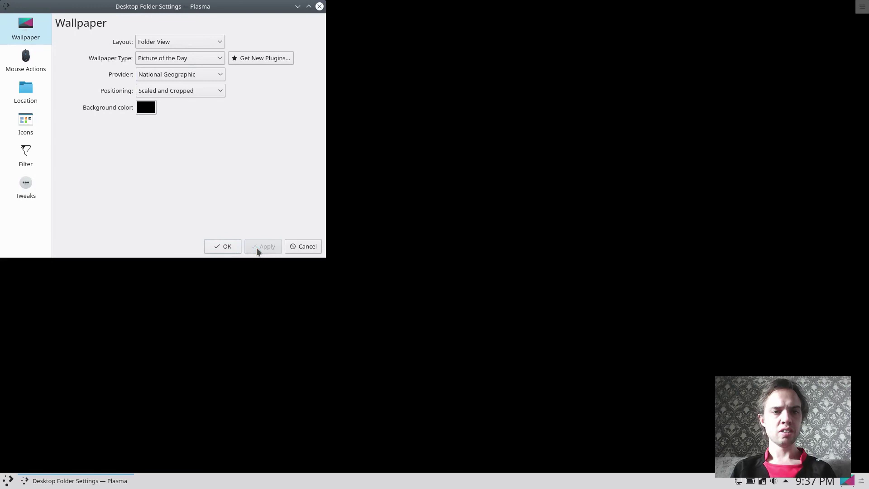
click(226, 247)
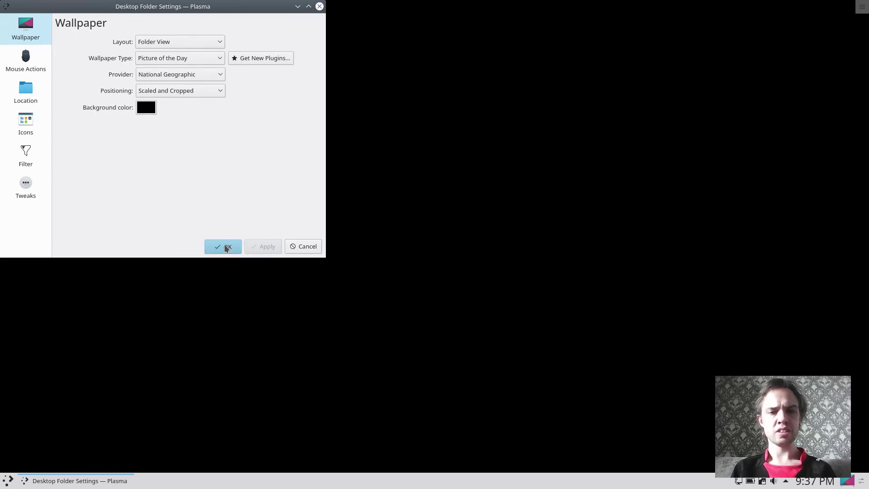